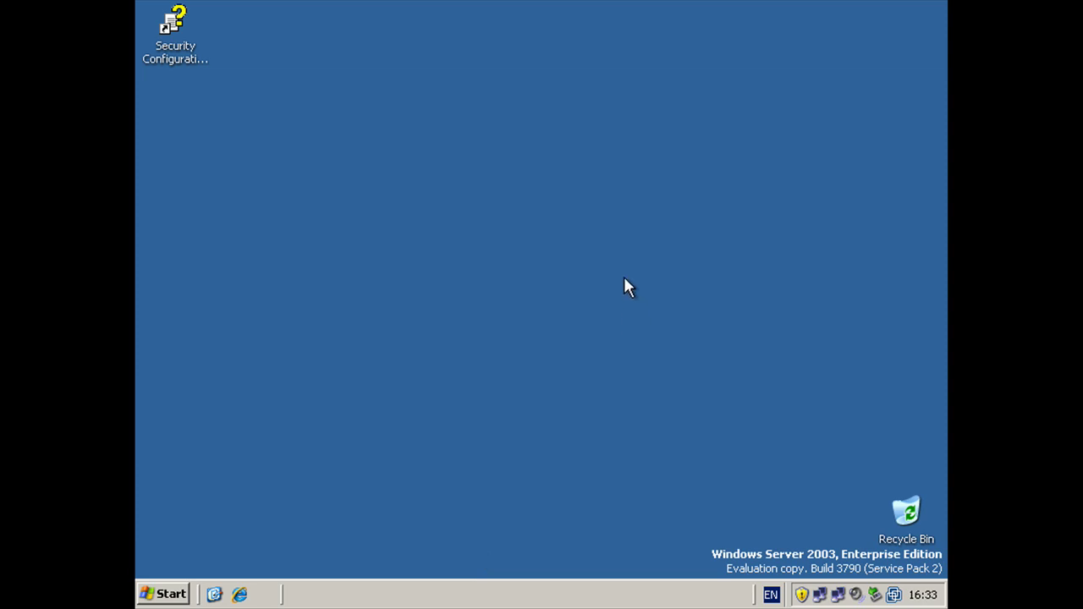
- Launch Active Directory Users and Computers from Start > Administrative Tools
click(173, 594)
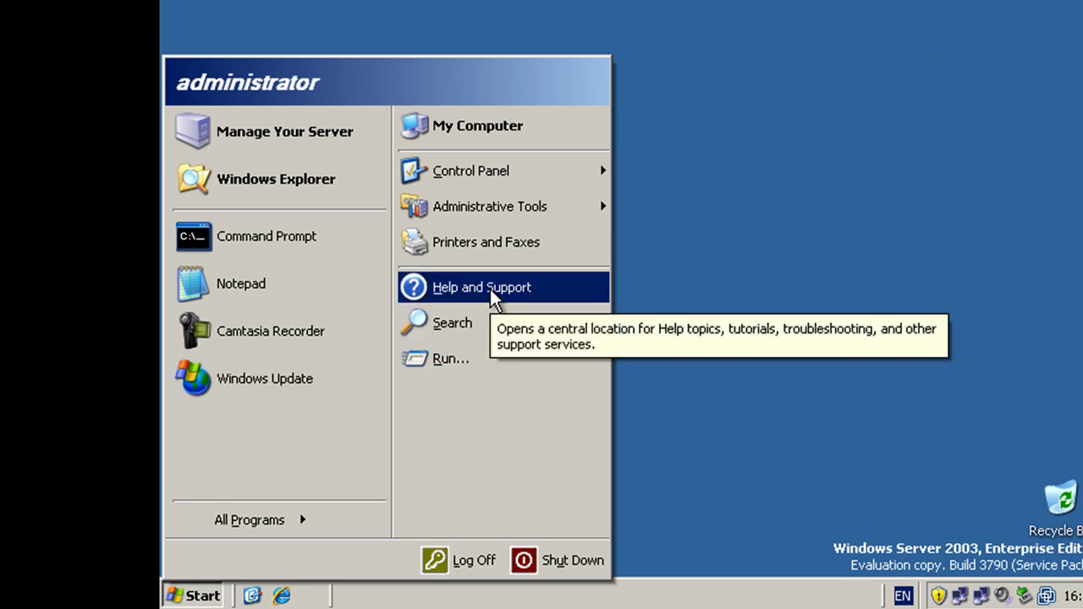
click(569, 206)
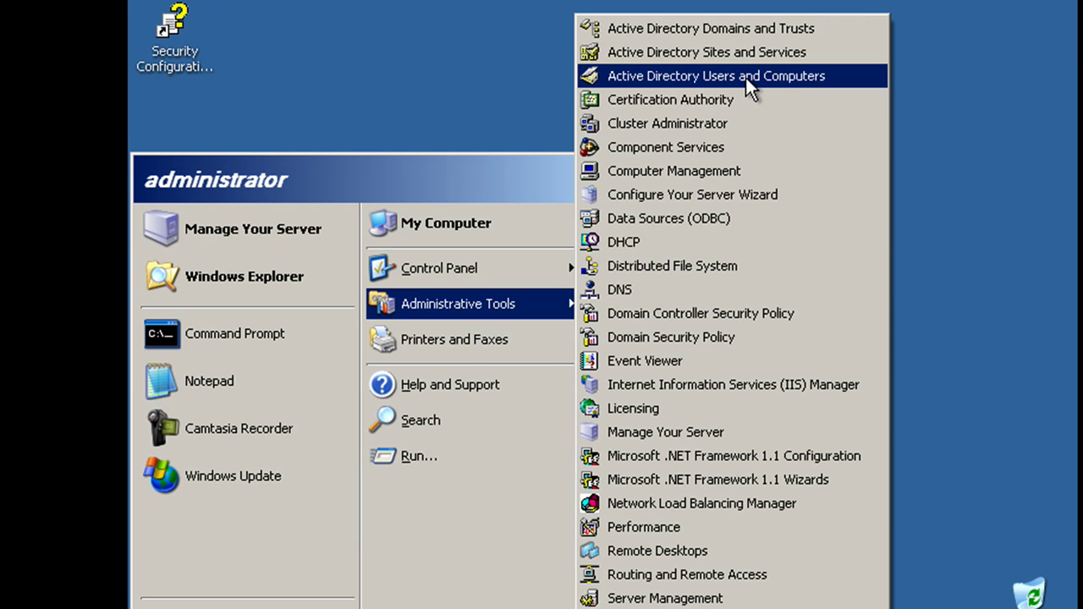
click(746, 77)
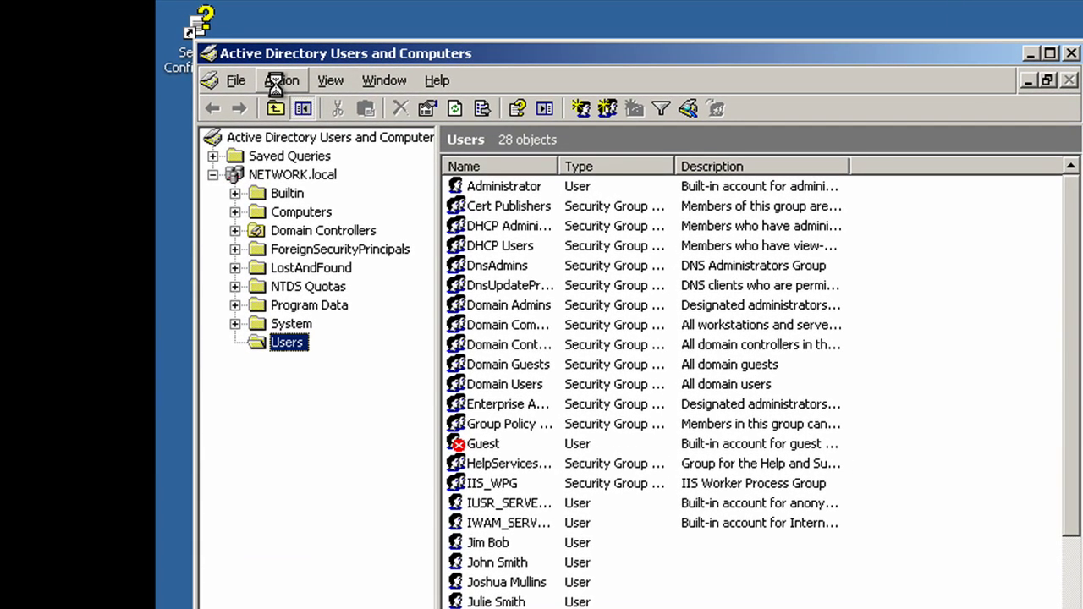
- Begin creating a new user in NETWORK.local/Users via Action > New > User
click(275, 84)
mouse_move(291, 156)
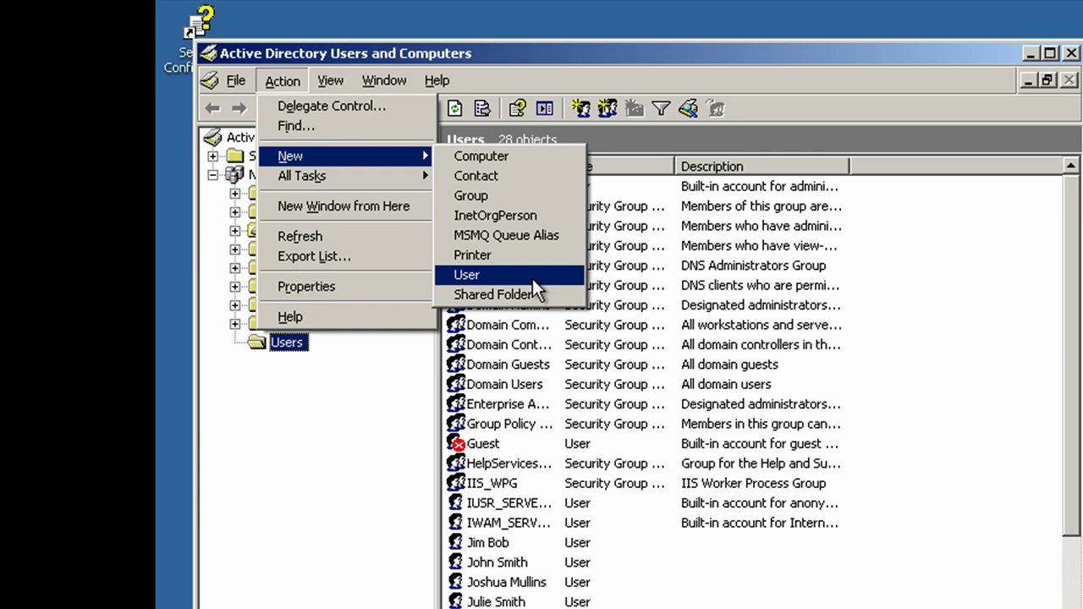
click(532, 278)
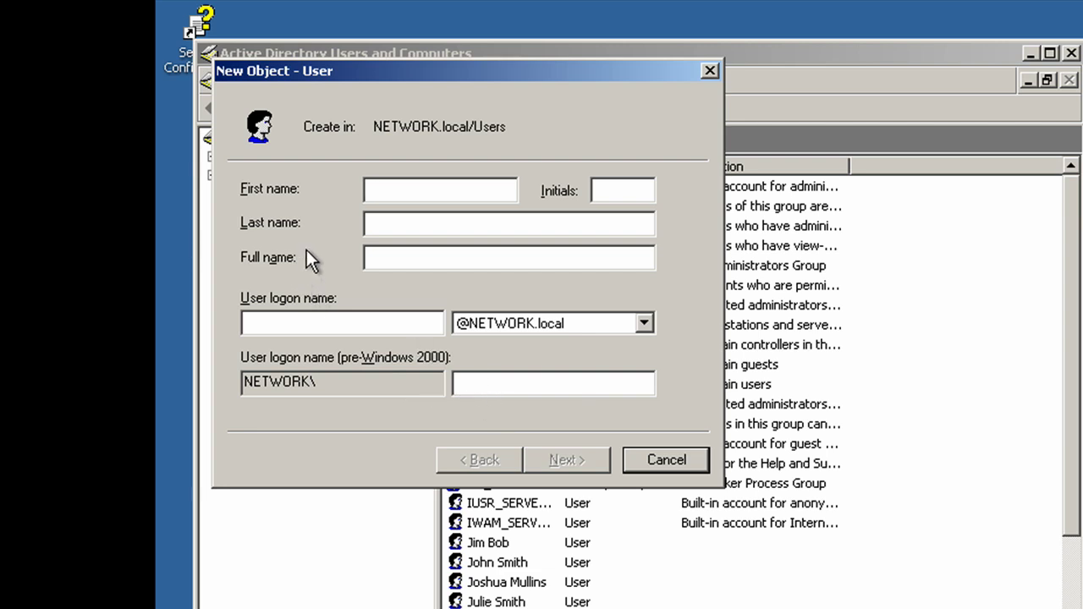
key(Tab)
key(Tab)
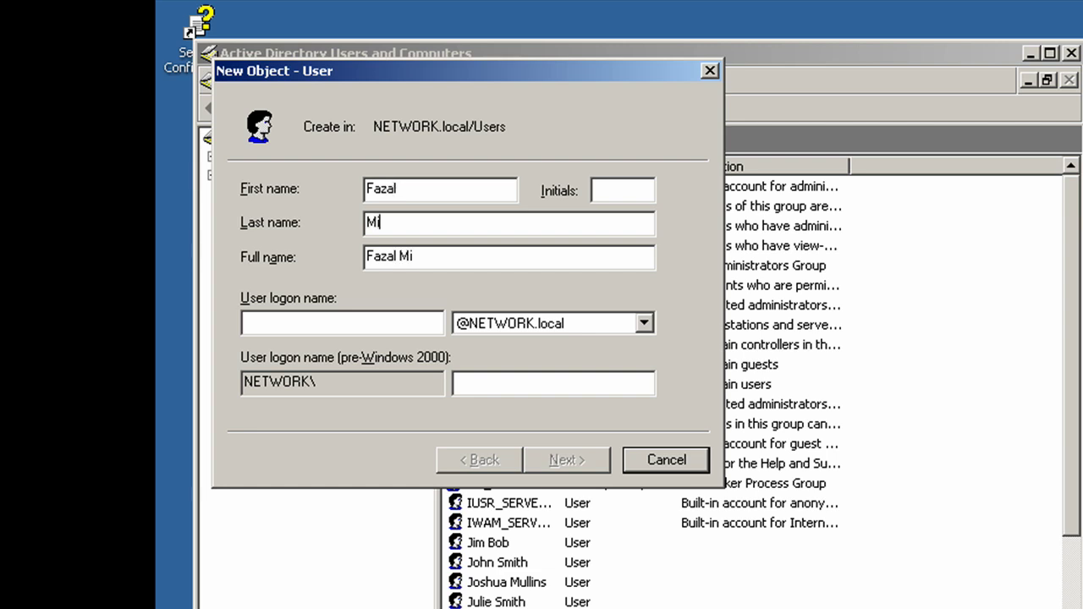
key(Tab)
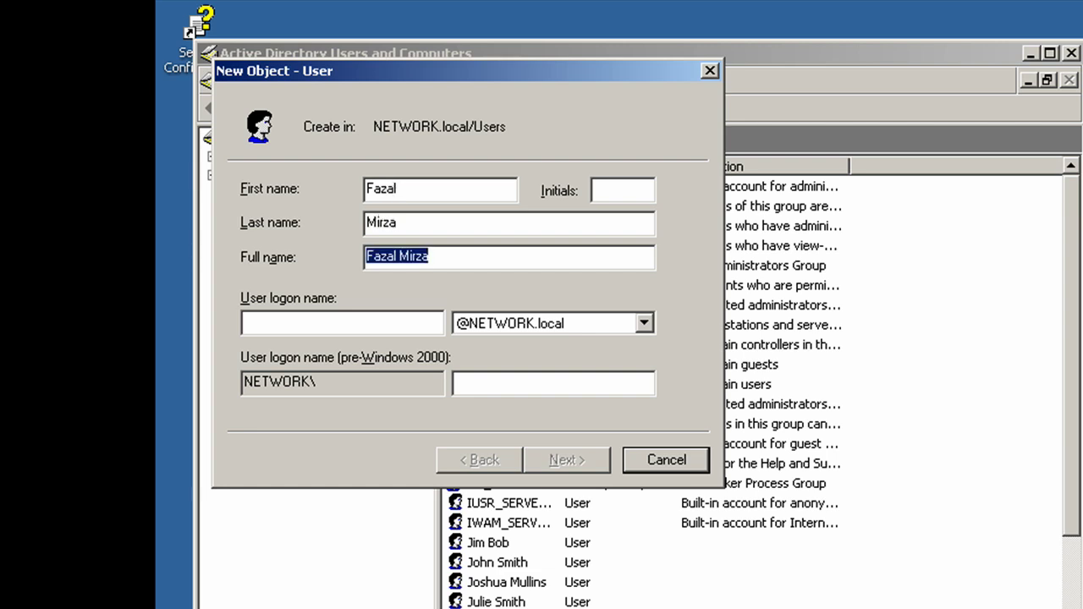
key(Tab)
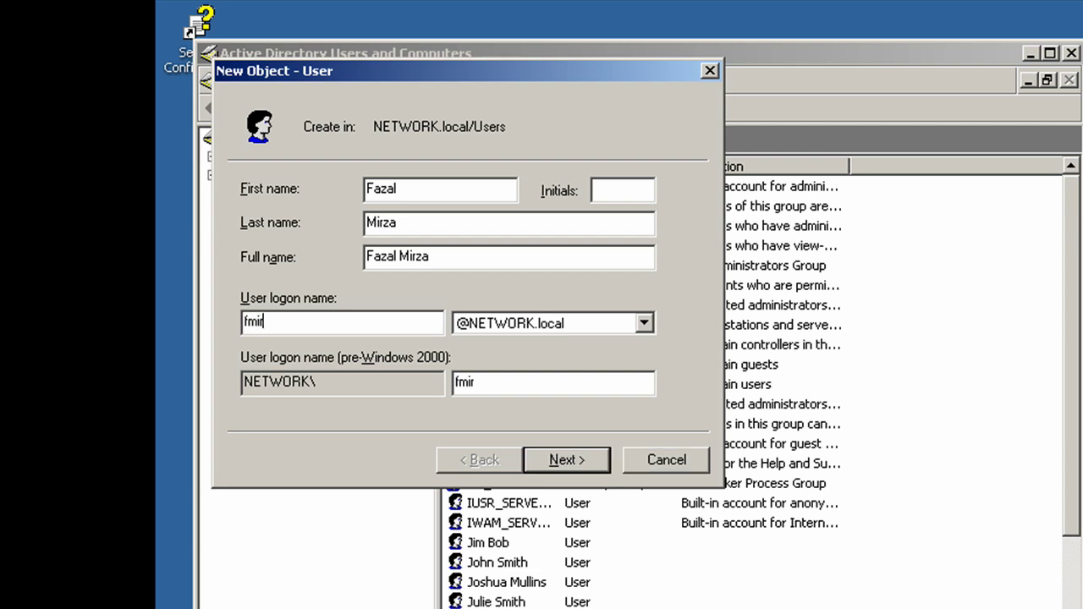
click(576, 464)
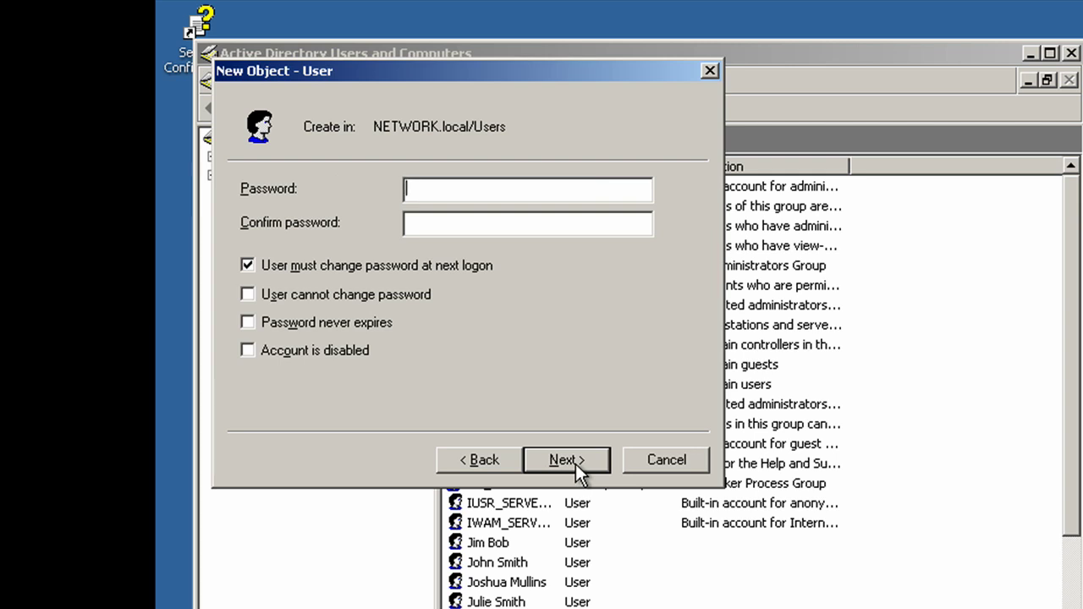
click(553, 469)
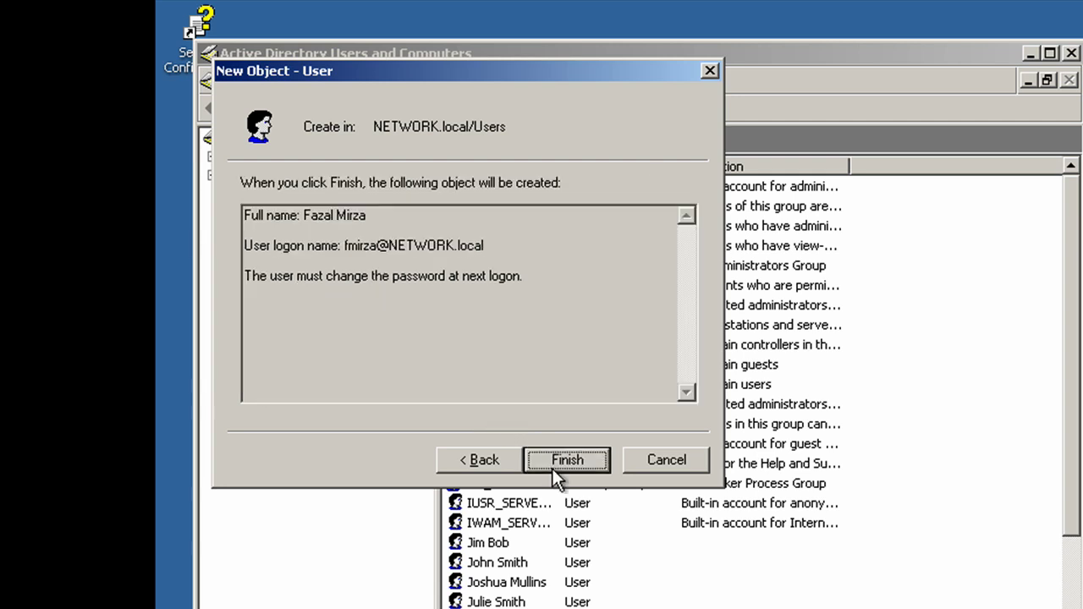
click(553, 469)
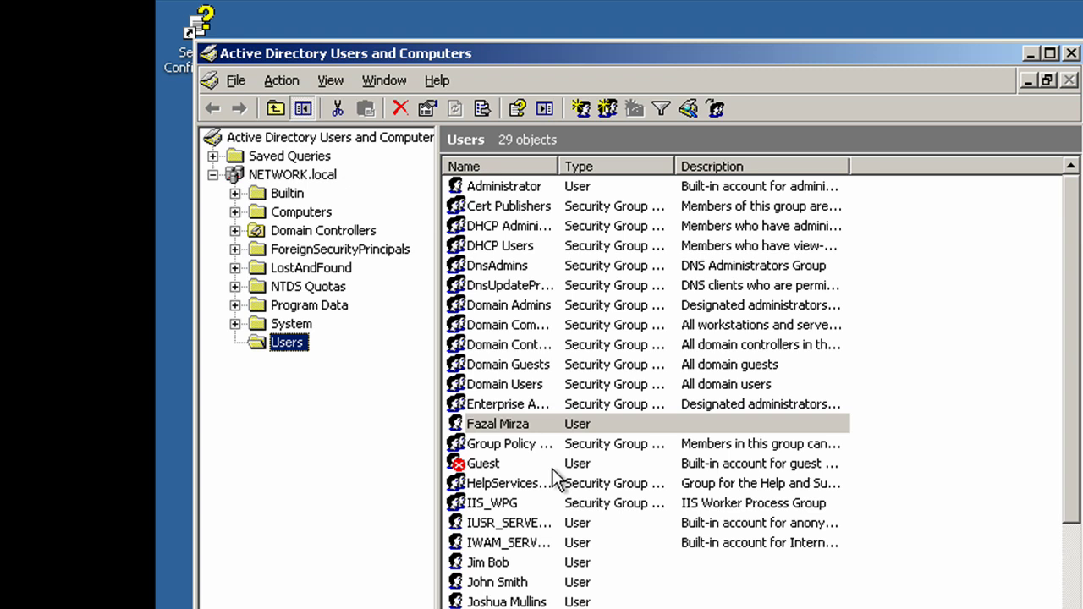
right_click(476, 432)
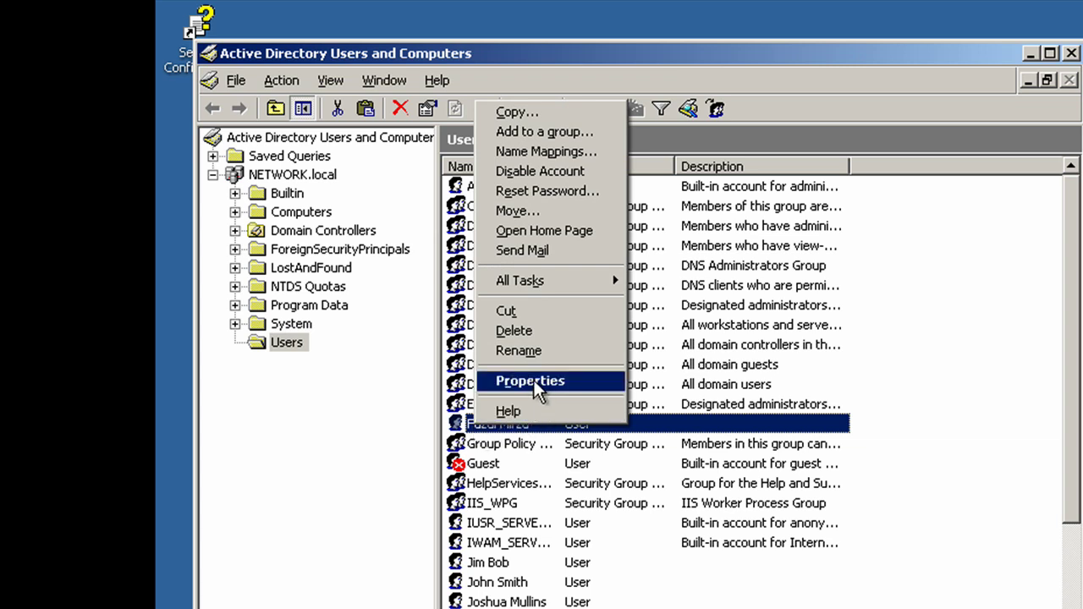
click(534, 380)
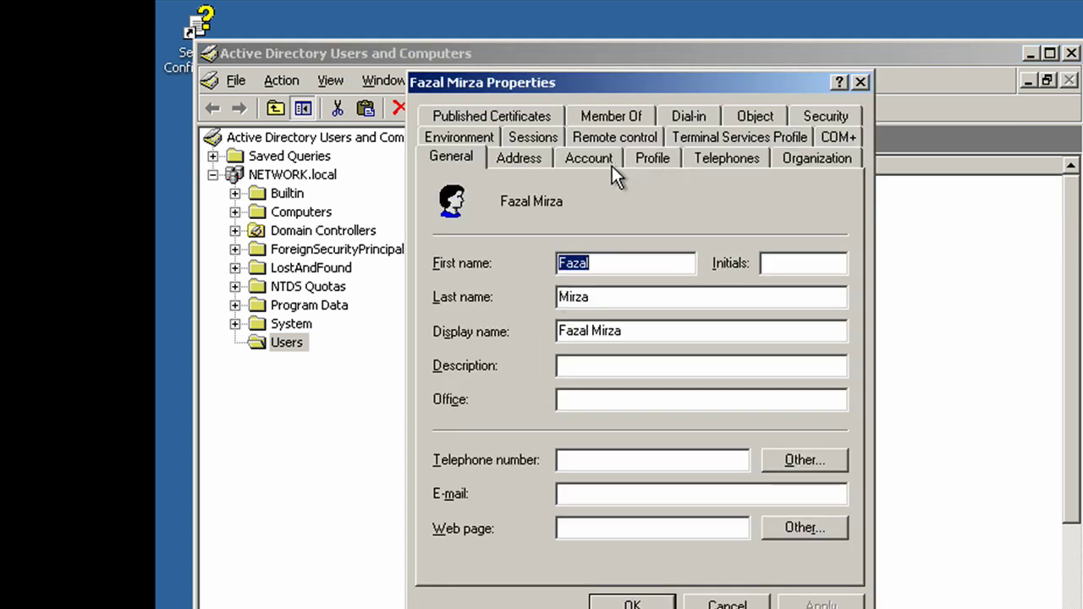
click(652, 161)
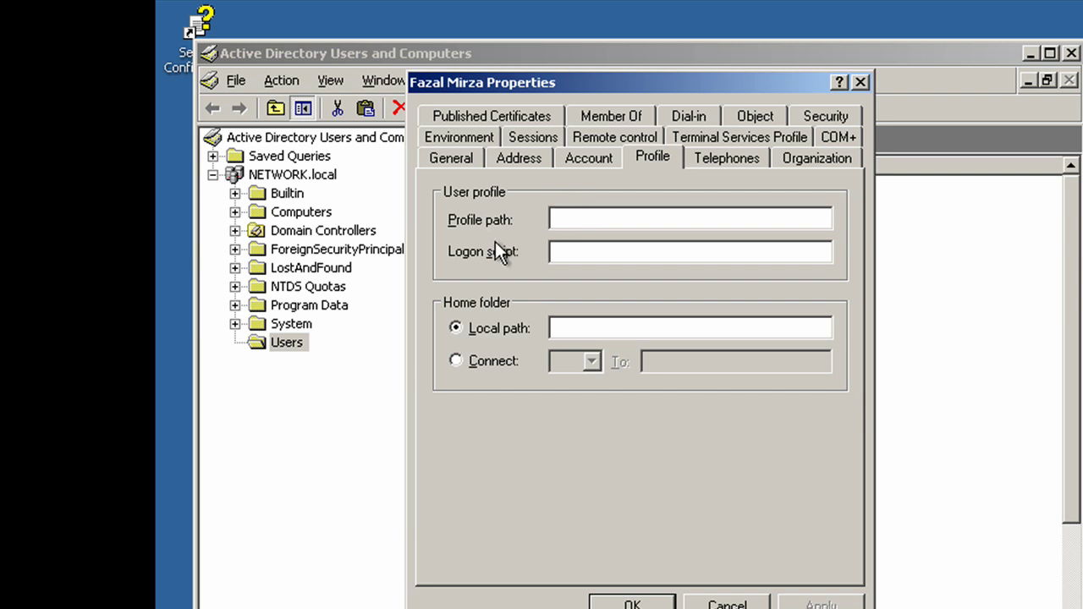
- Enter profile path \\SERVER-1\USERPROFILES and map the home folder to drive T:
text(\\)
text(SERVER-)
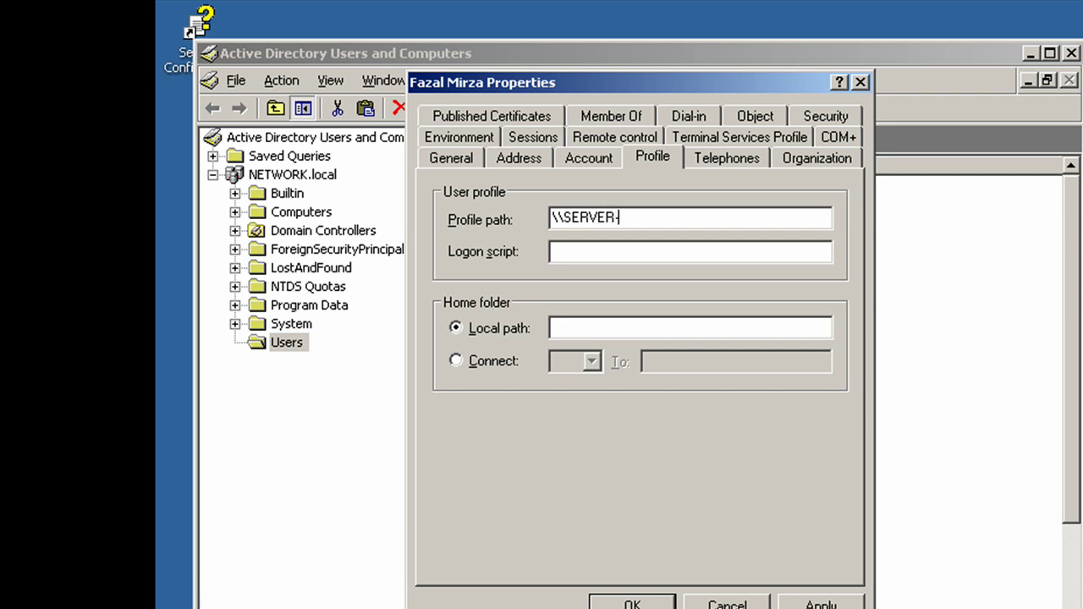
text(1\)
text(USERPRO)
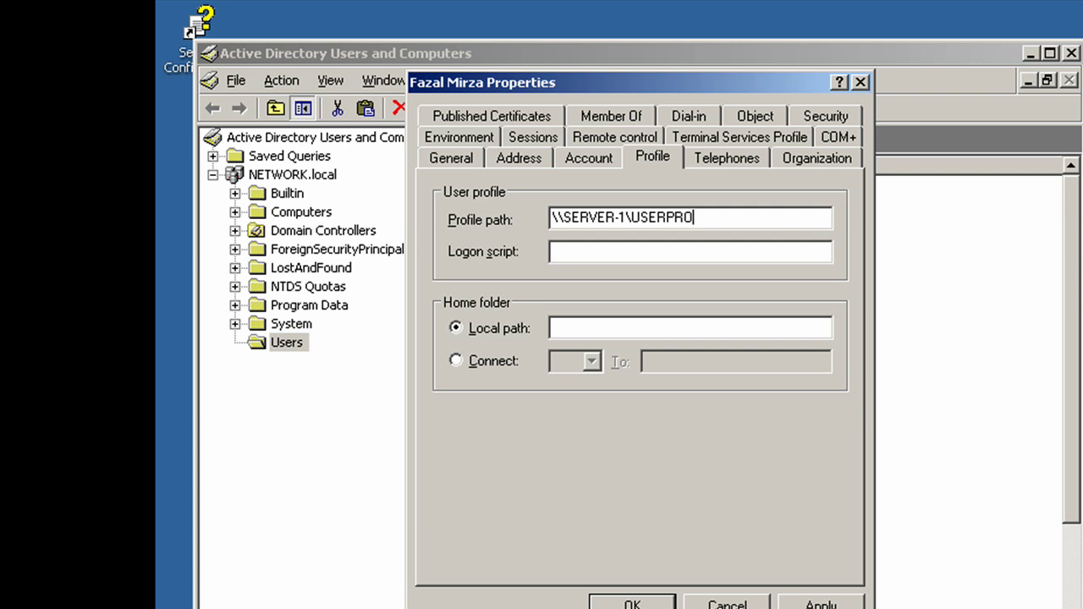
text(FILES)
click(473, 364)
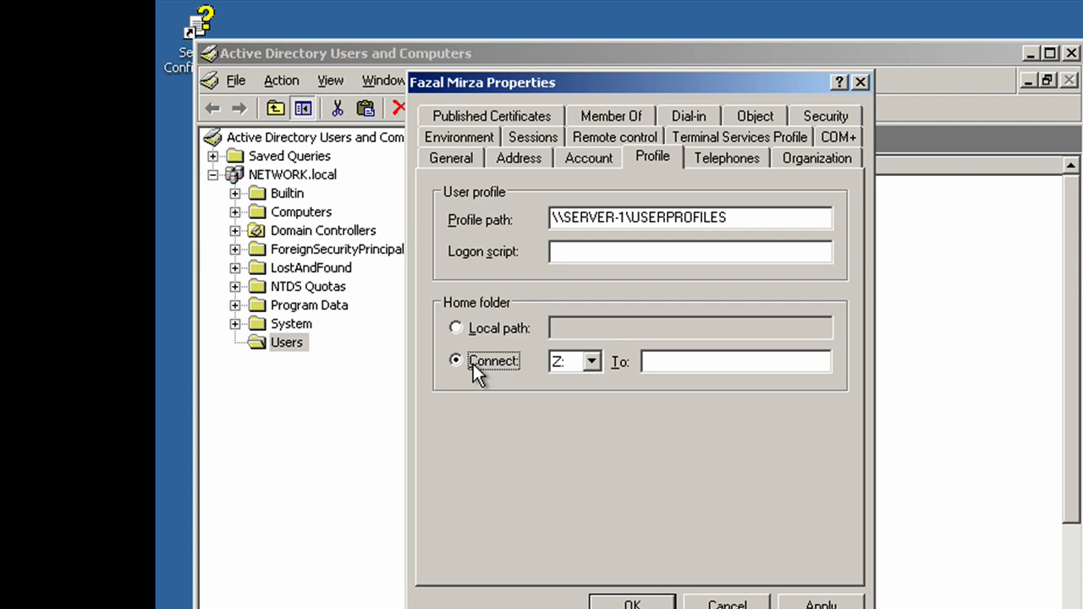
click(591, 361)
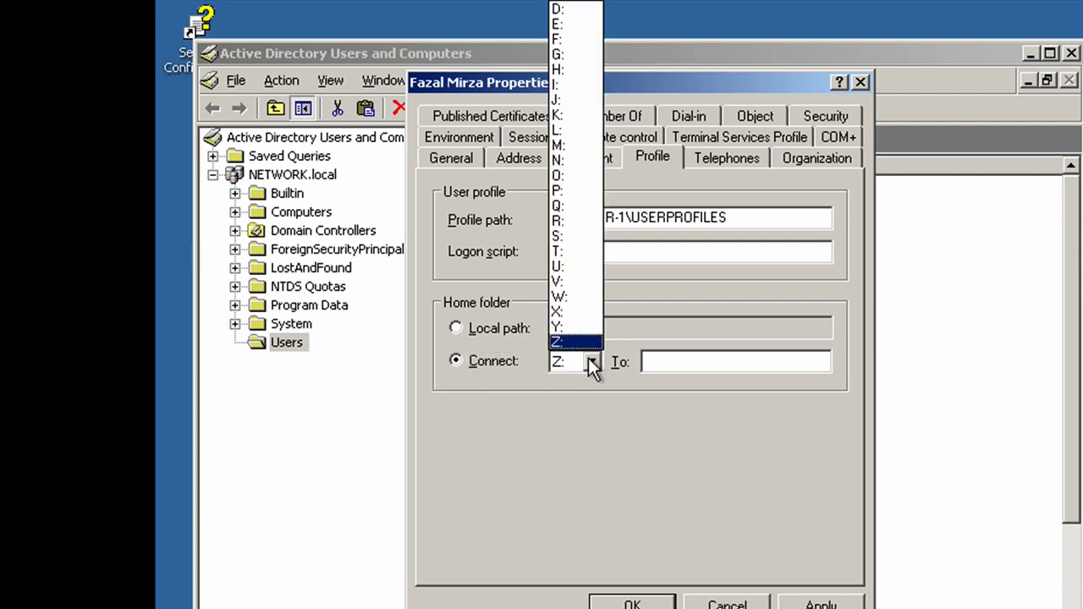
click(574, 253)
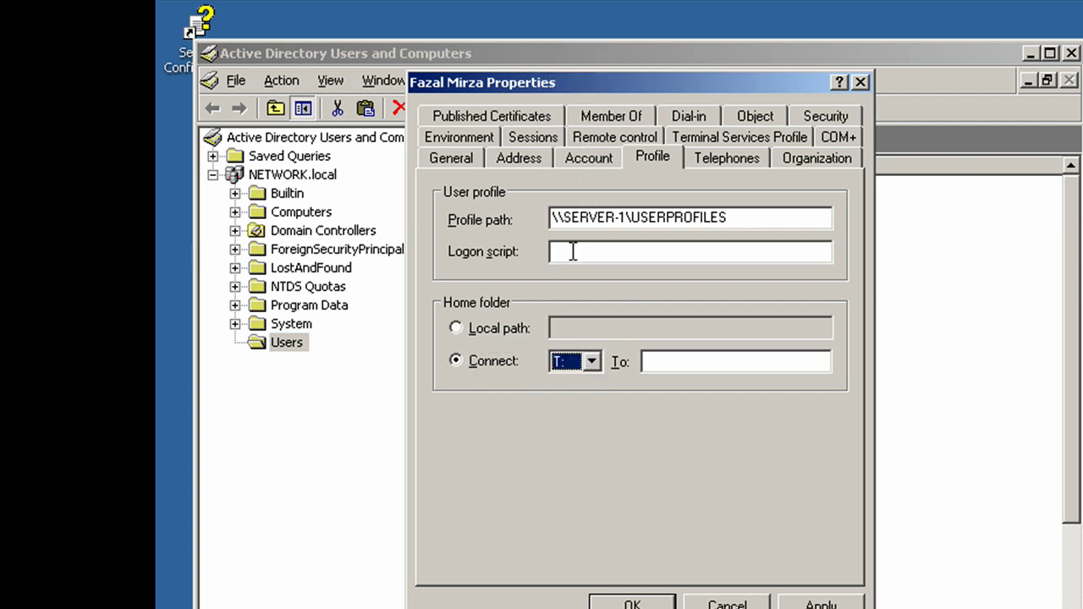
click(671, 359)
text(\\)
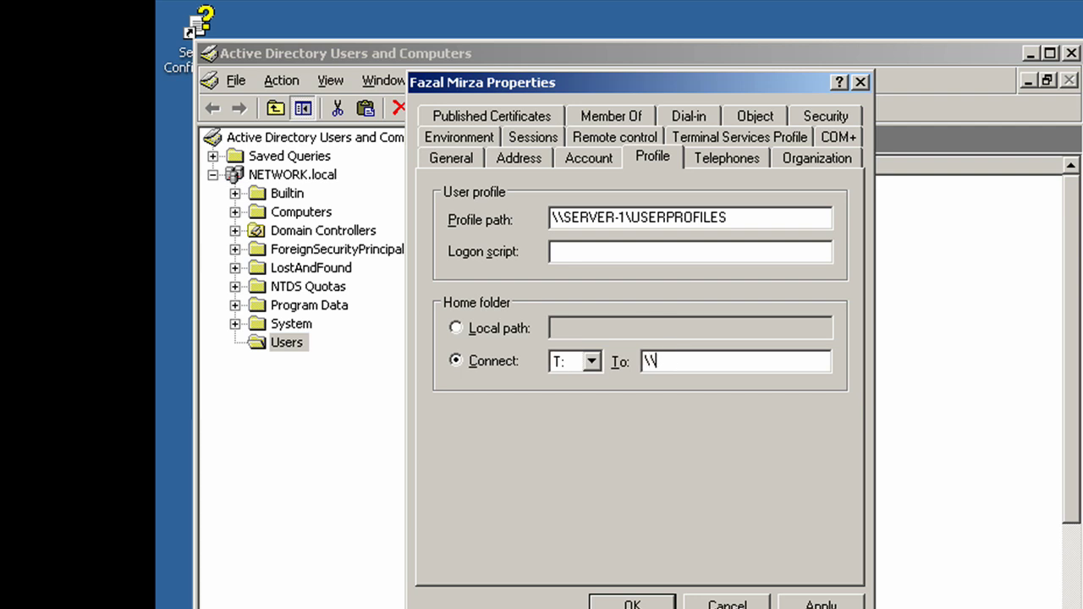
text(SERVER)
text(-1)
text(\)
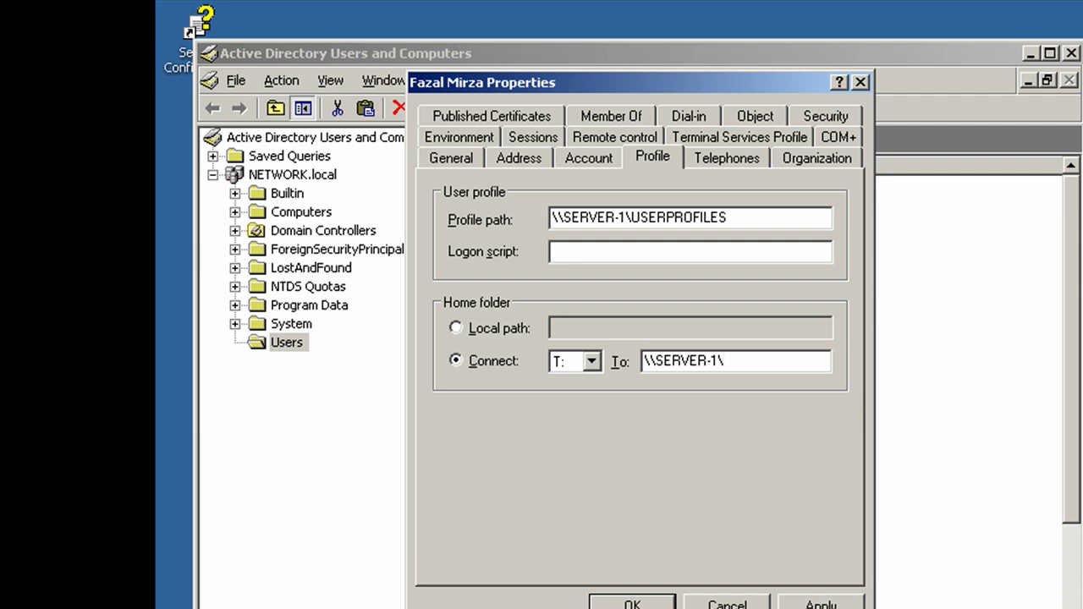
text(Shared)
text( RE)
key(BackSpace)
text(e)
text(sources)
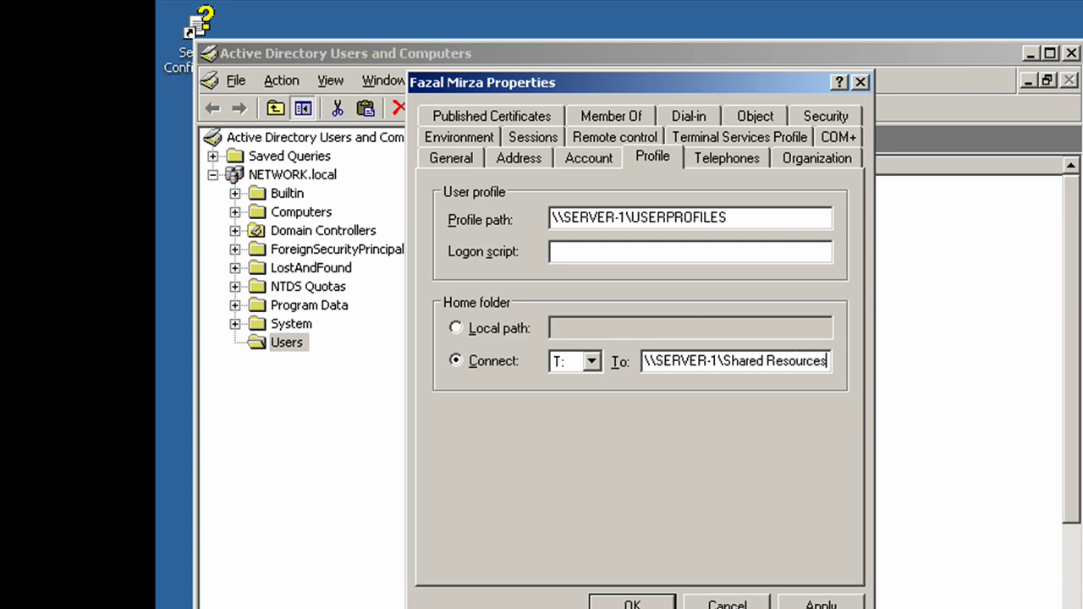
text(\)
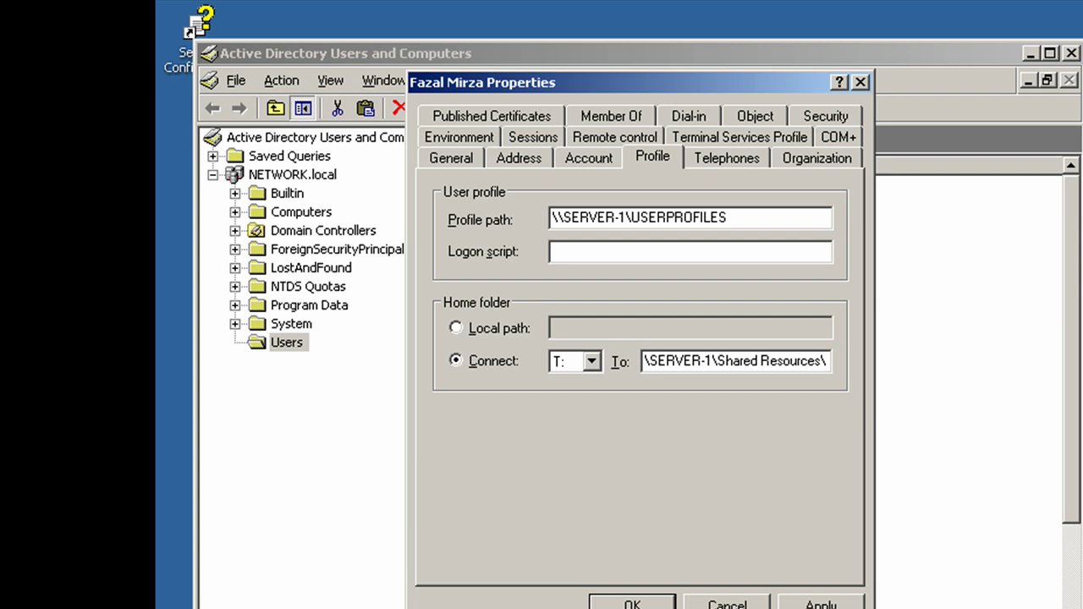
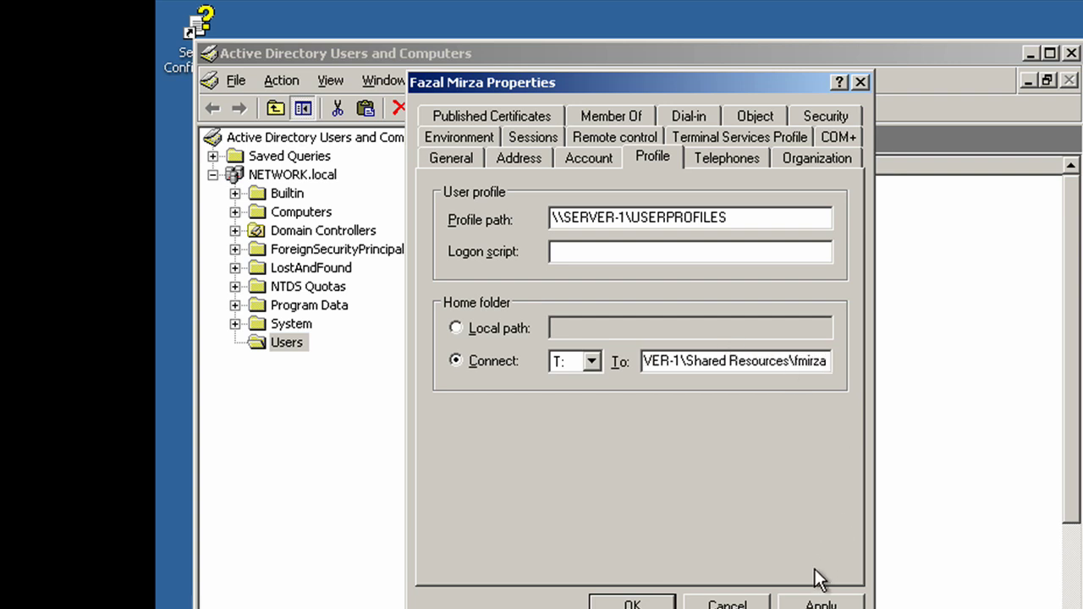
click(817, 599)
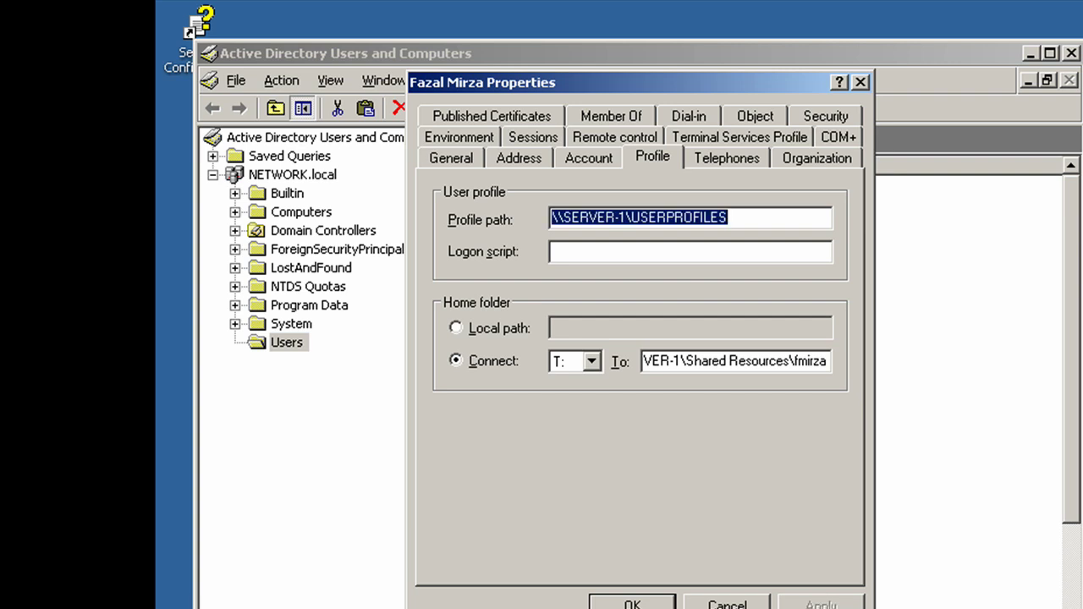
key(Return)
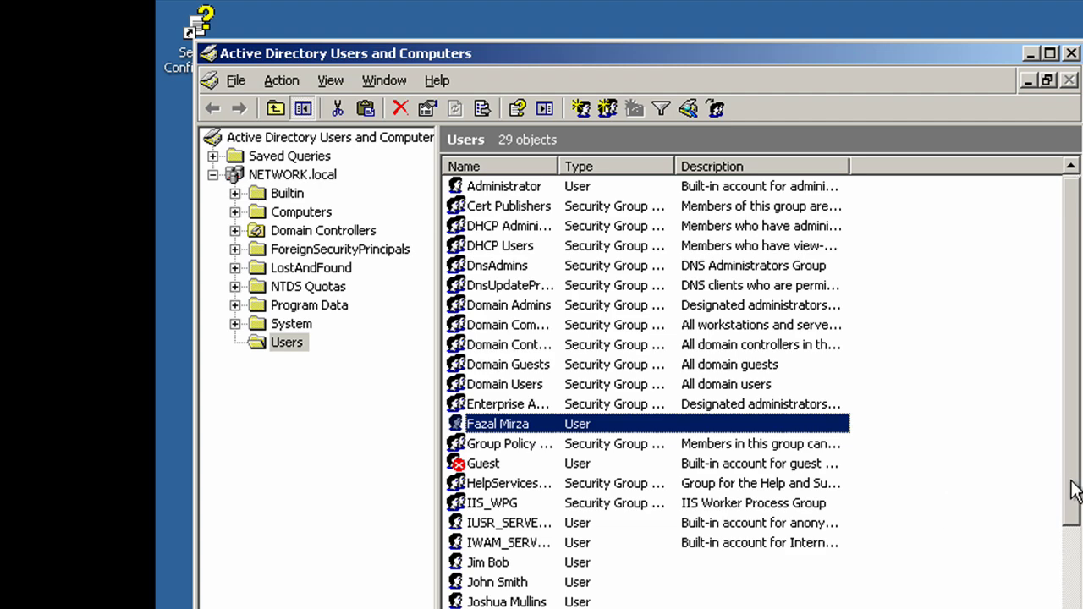
- Select two users together and view their shared Profile properties
drag(1072, 491, 1070, 563)
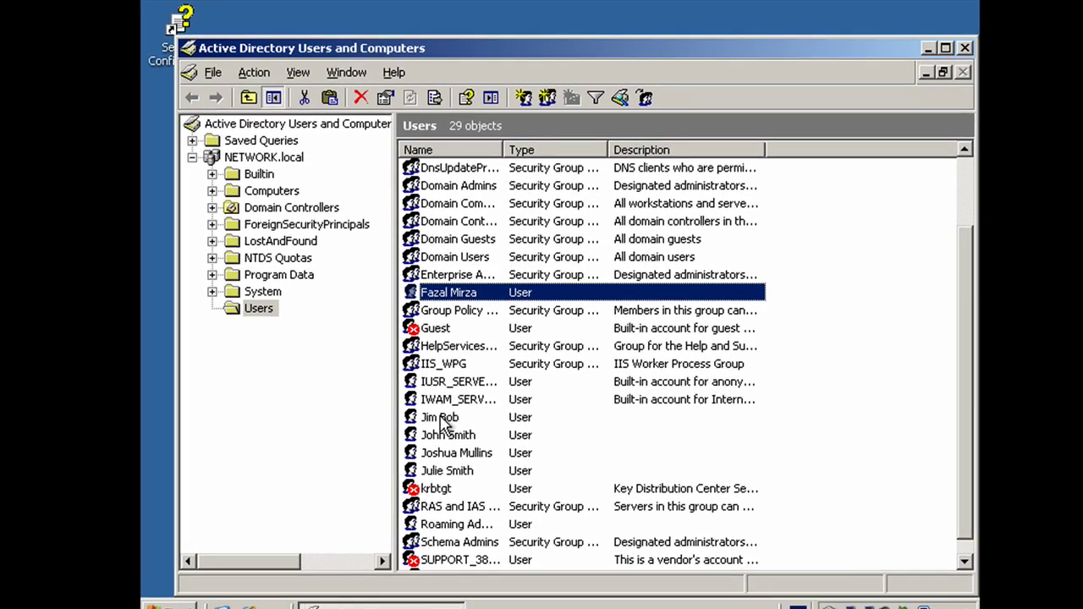
click(428, 406)
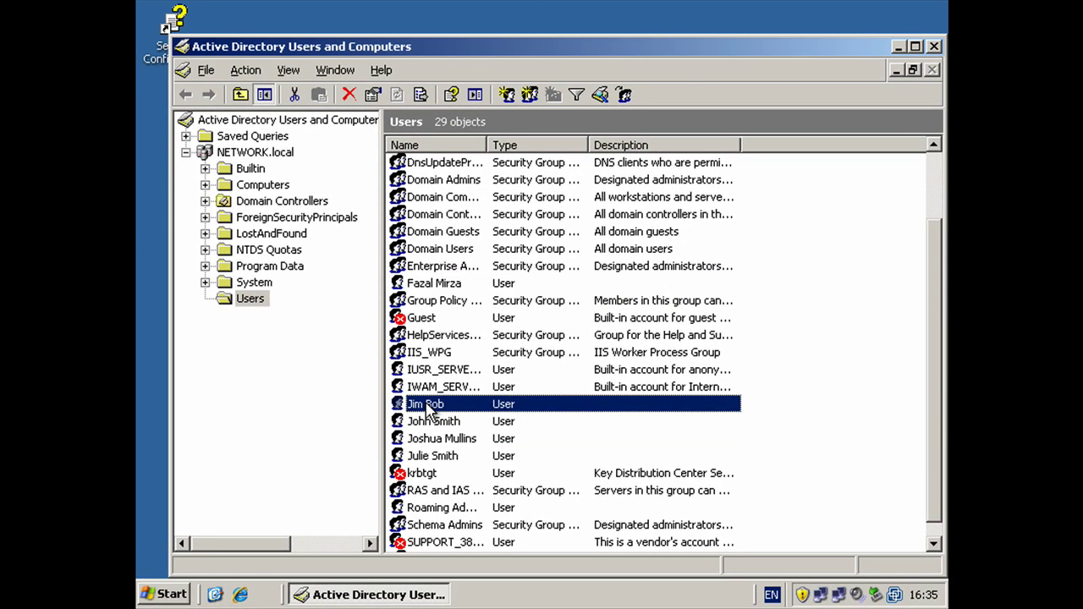
ctrl+click(427, 405)
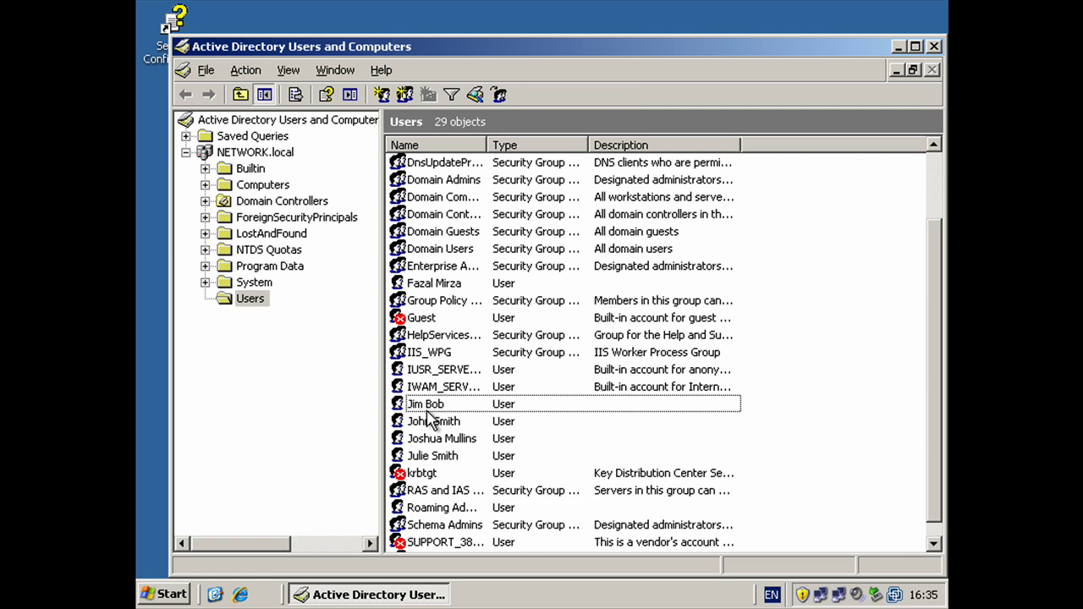
ctrl+click(440, 458)
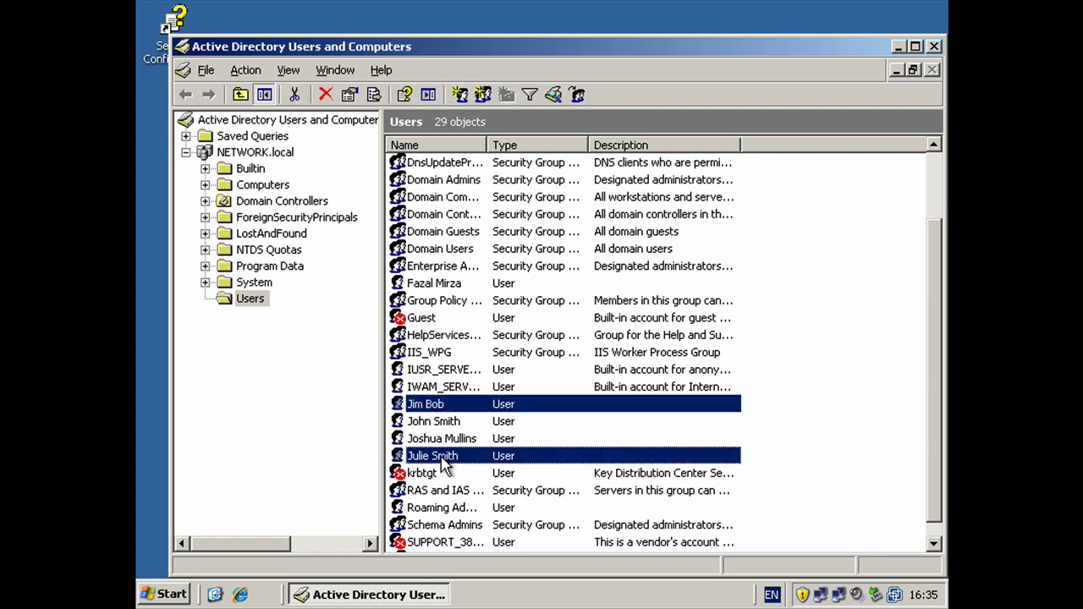
right_click(441, 459)
click(484, 416)
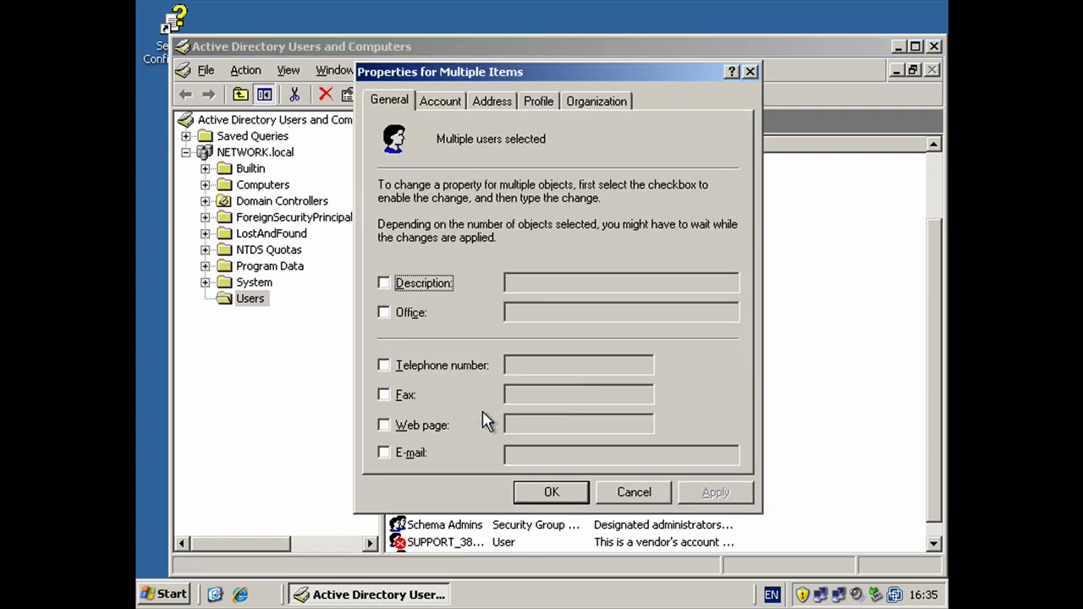
click(539, 103)
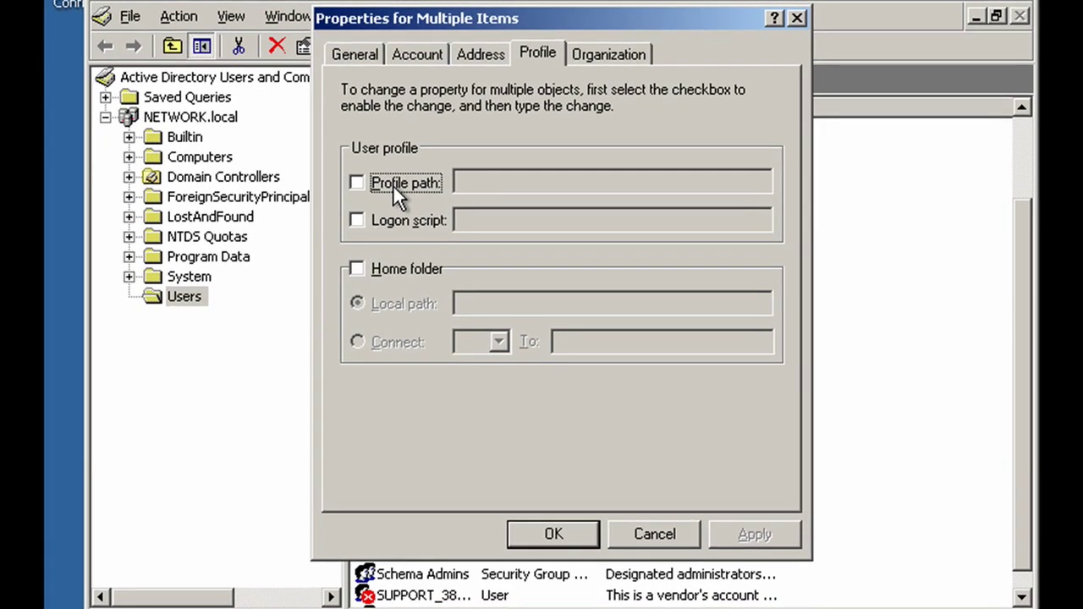
- Give both users the profile path \\SERVER-1\USERPROFILES\%USERNAME% and apply it
click(416, 206)
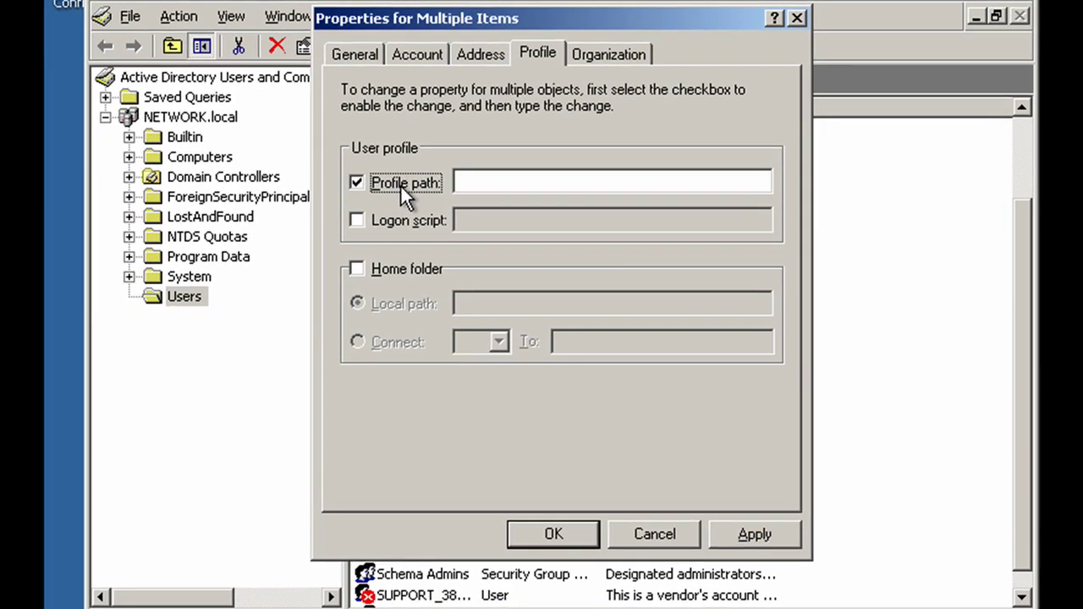
click(468, 187)
text(\)
text(\)
text(SERVER)
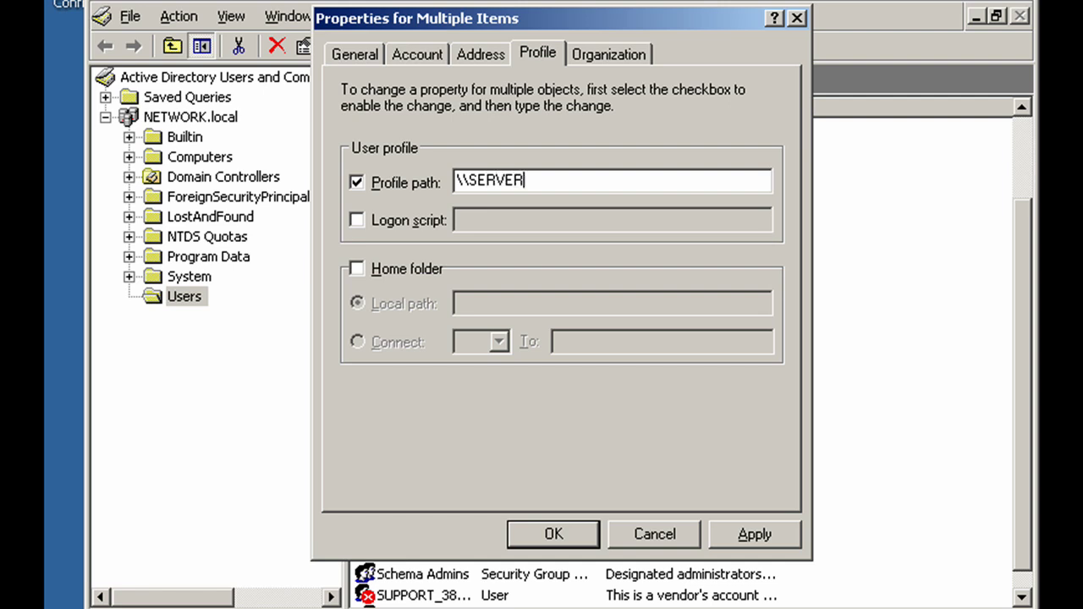
text(-1\)
text(USERPROF)
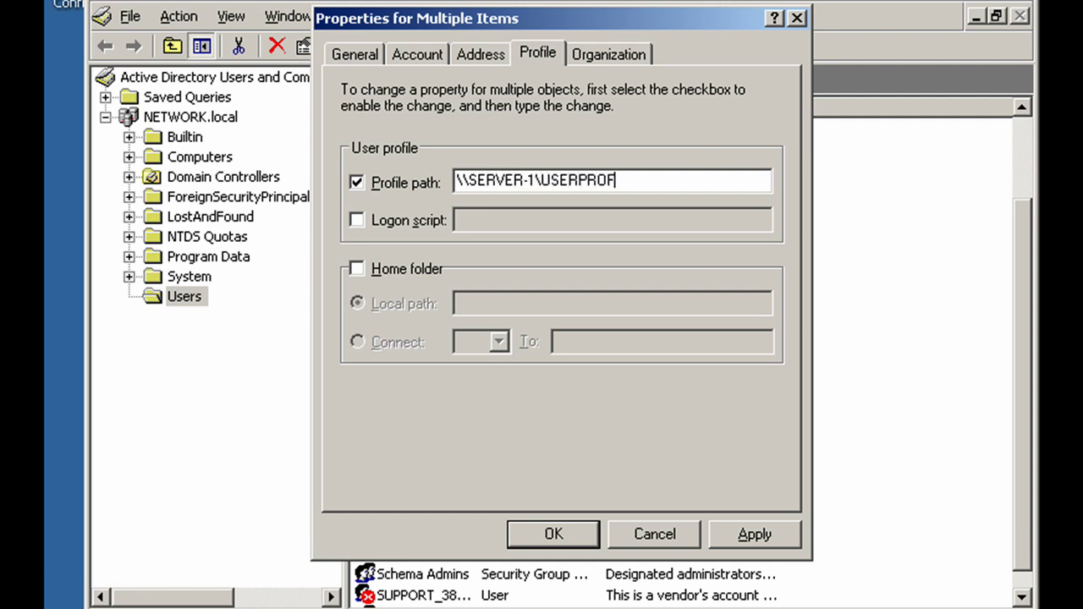
text(ILES)
text(\)
text(%USE)
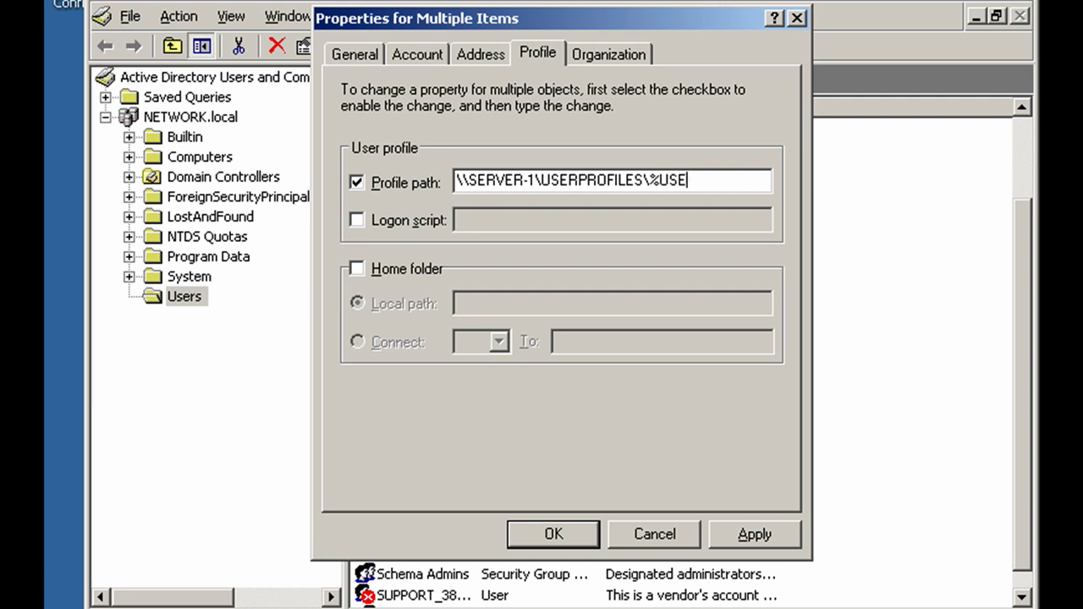
text(RNAME)
text(%)
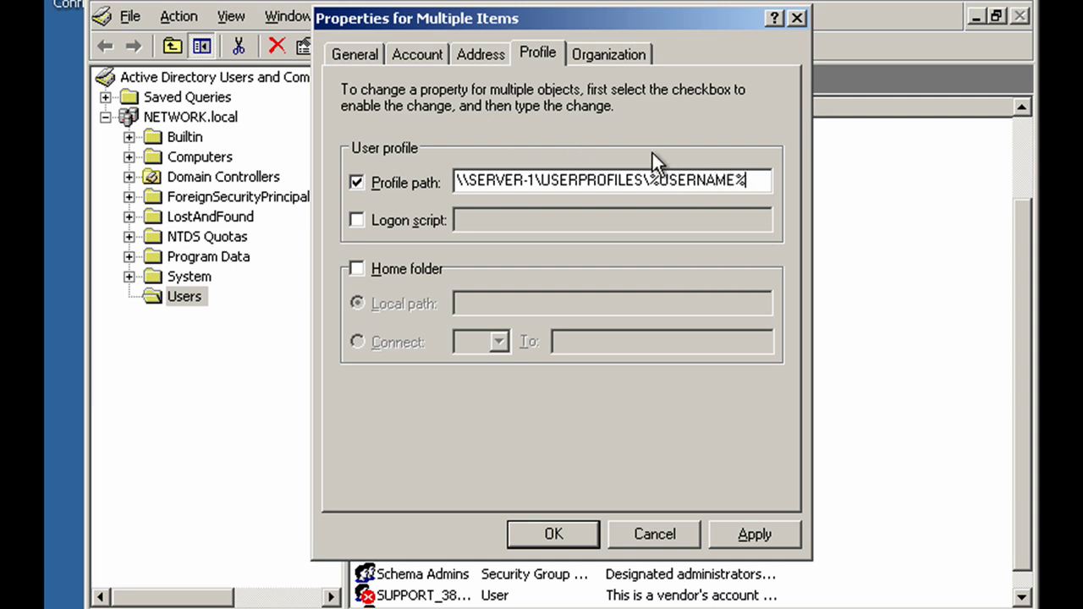
click(752, 533)
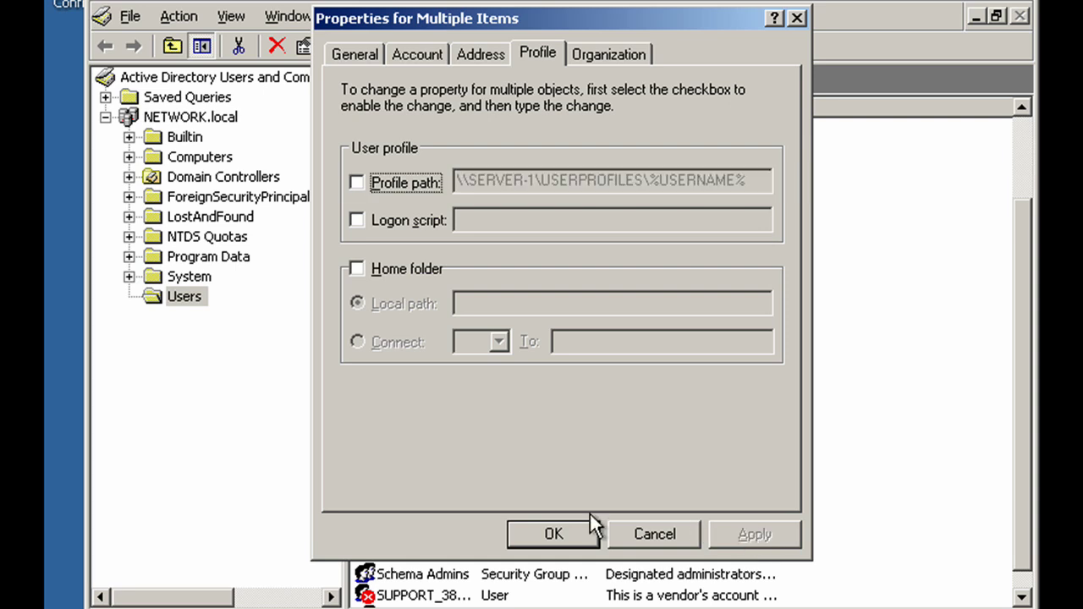
click(545, 537)
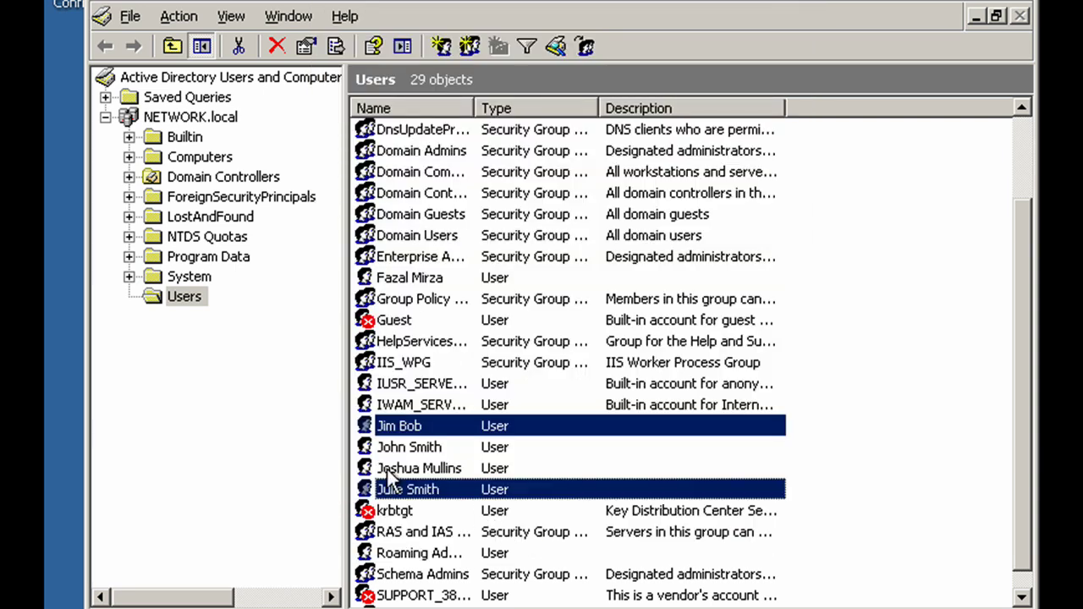
click(280, 460)
right_click(399, 428)
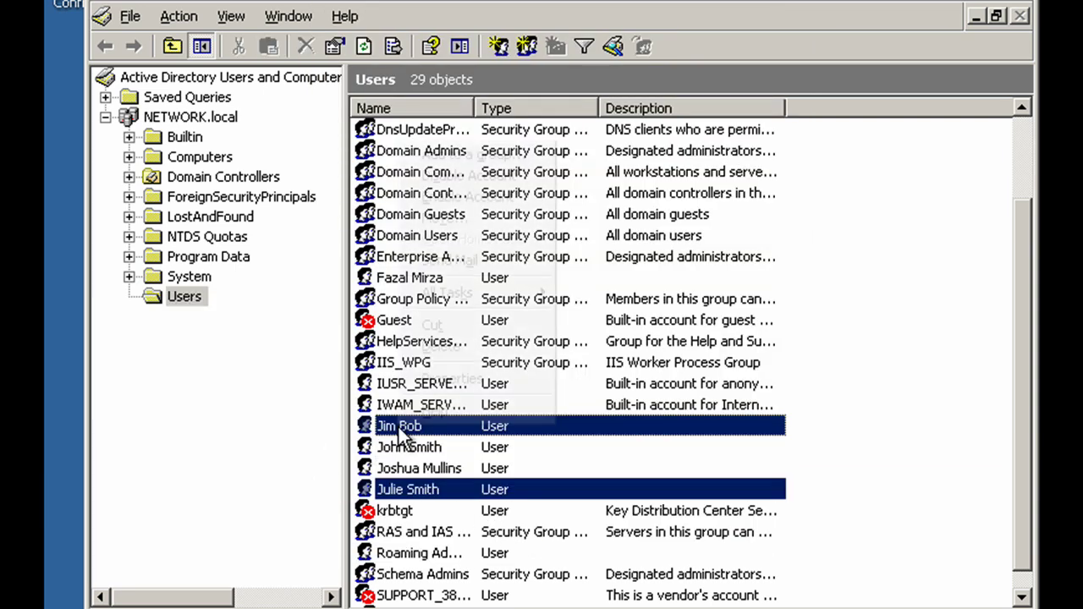
click(918, 492)
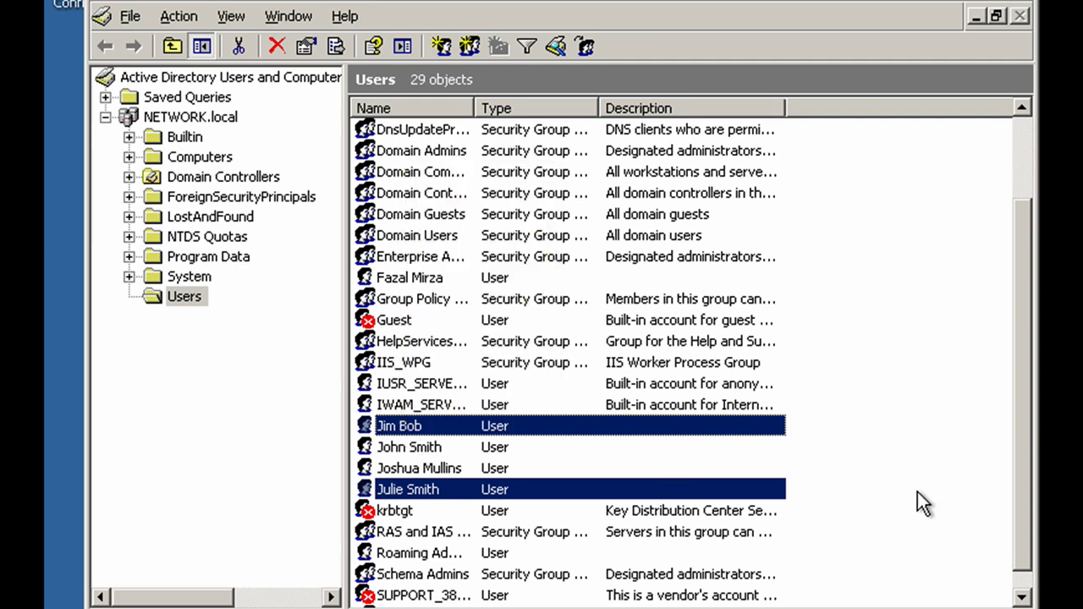
right_click(421, 424)
click(494, 377)
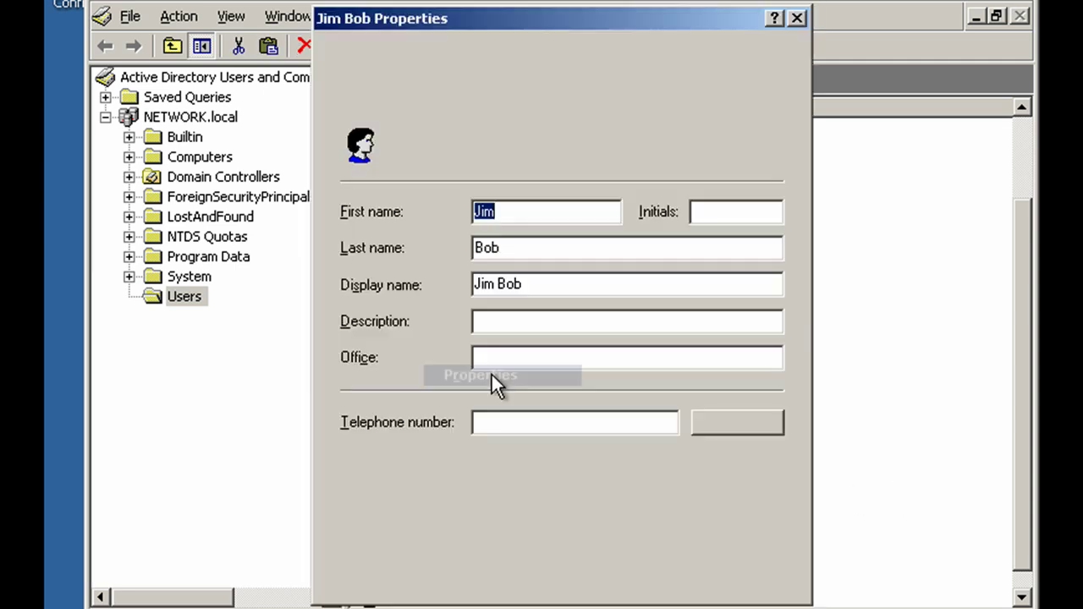
click(584, 102)
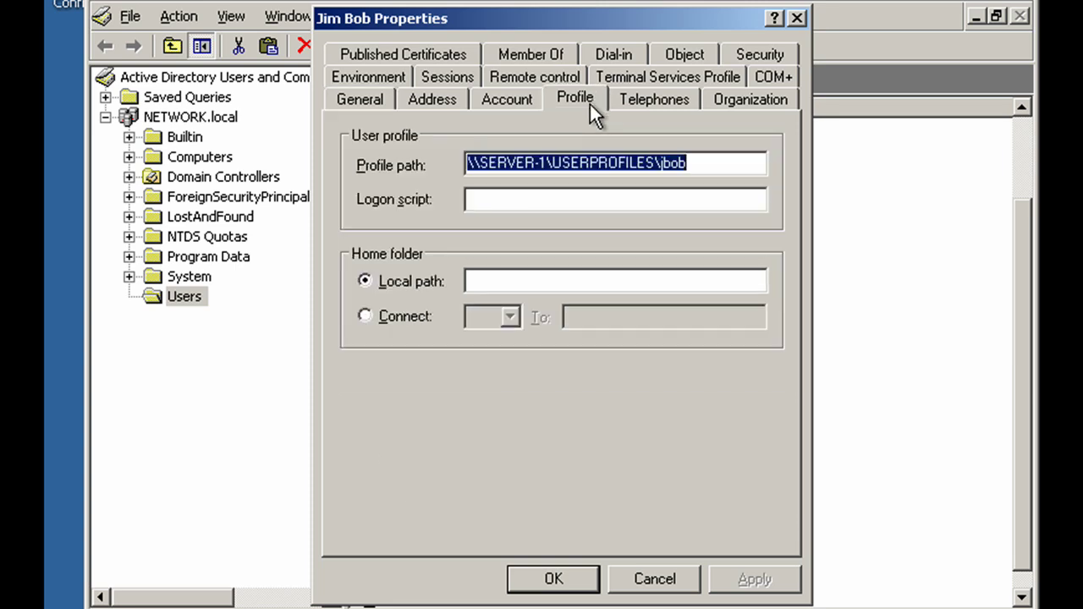
click(582, 577)
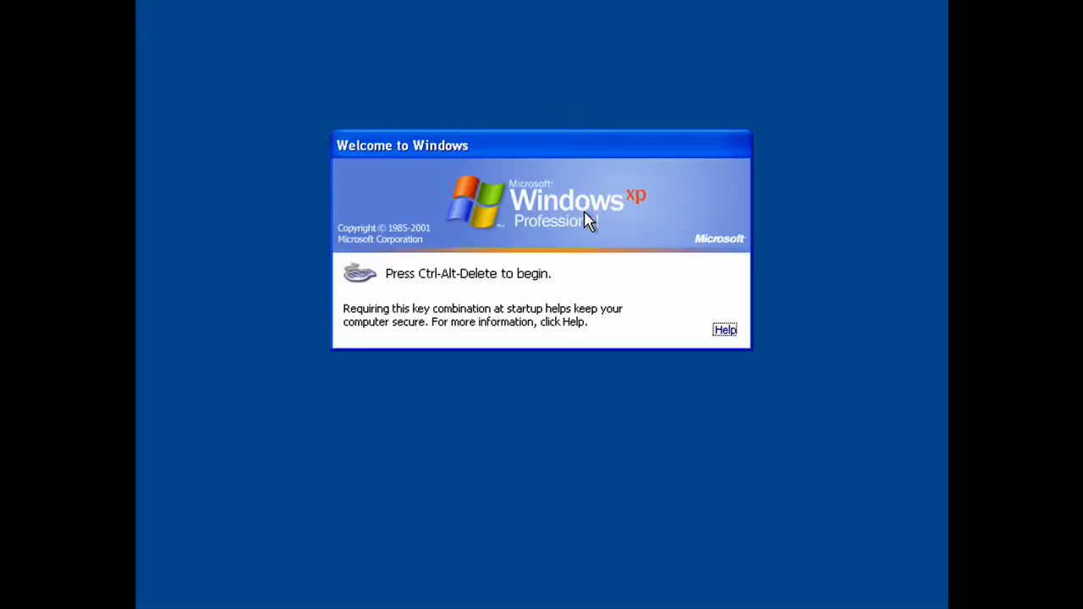
key(ctrl+alt+Delete)
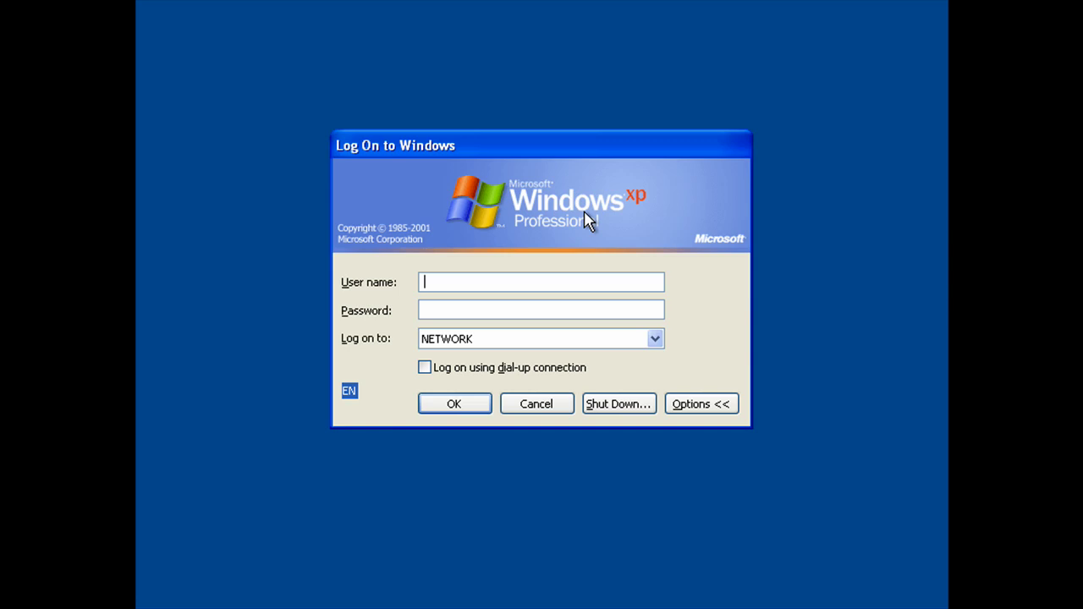
key(Tab)
text(••••)
key(Return)
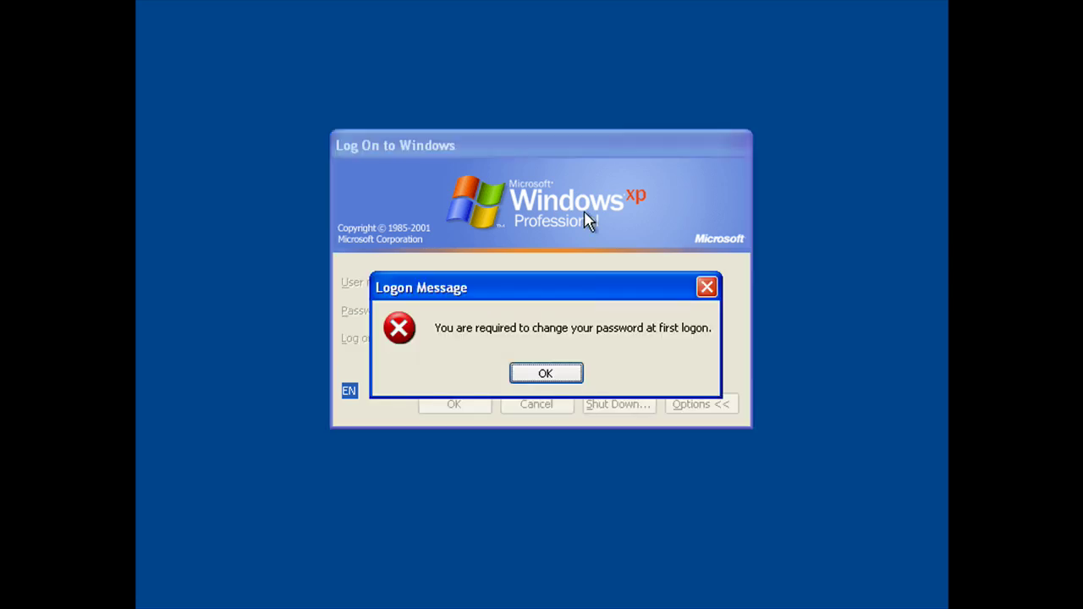
- Set and confirm a new password for the forced first-logon change
key(Return)
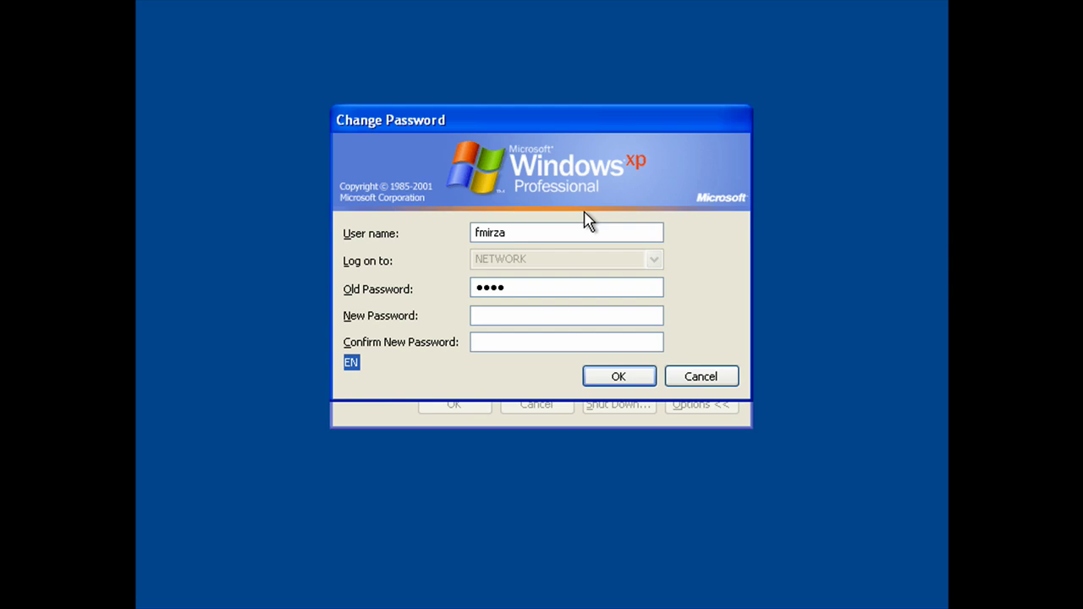
text(••••••)
key(Tab)
text(••)
text(••••)
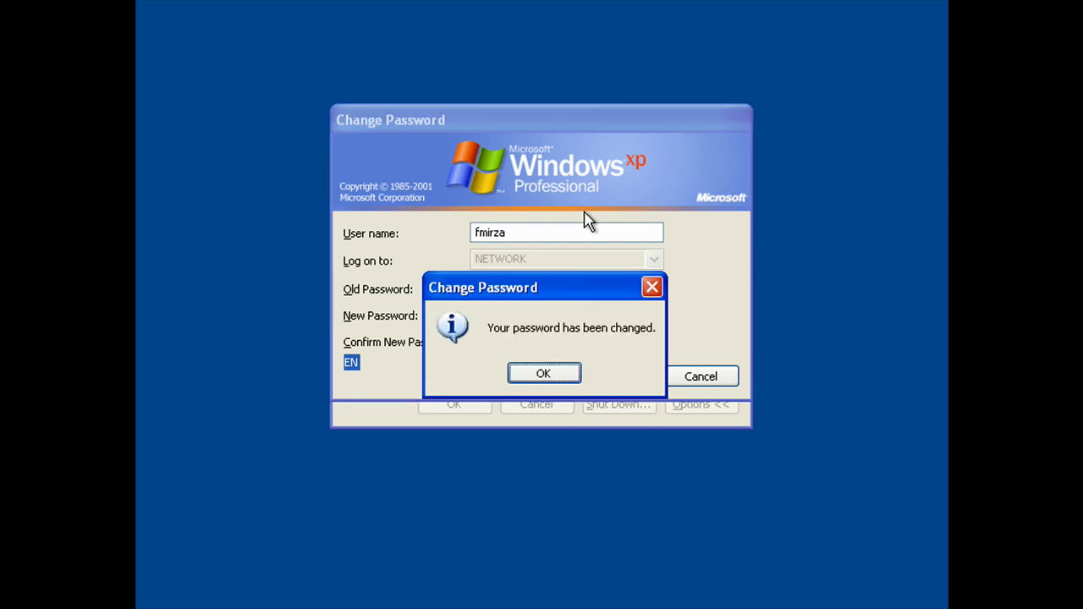
key(Return)
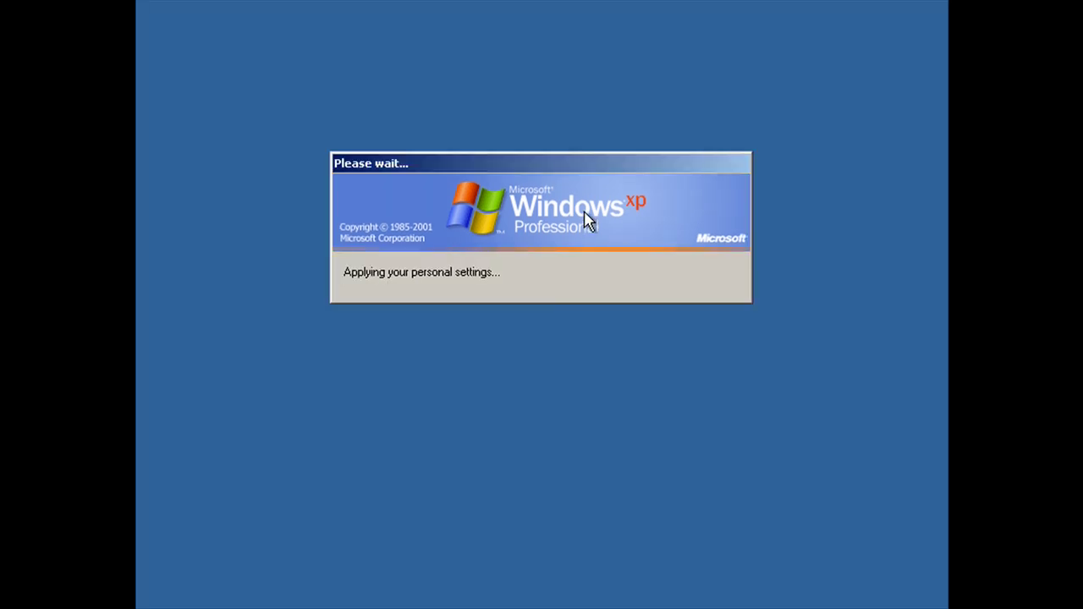